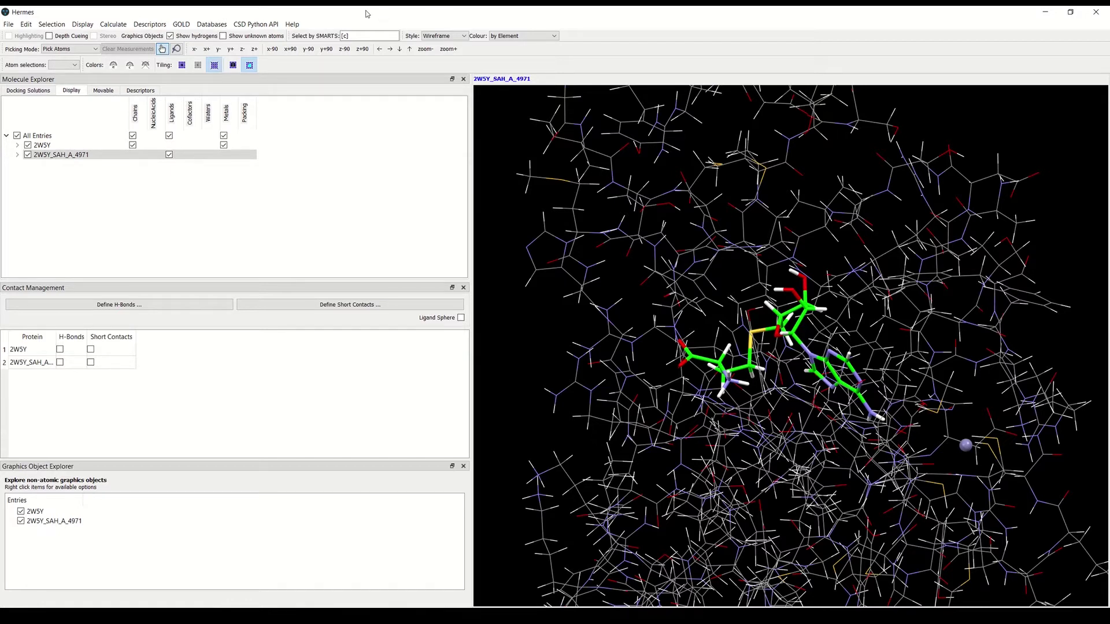
Start the GOLD docking wizard and select 2W5Y as the protein to dock into.
{"action": "left_click", "coordinate": [178, 26]}
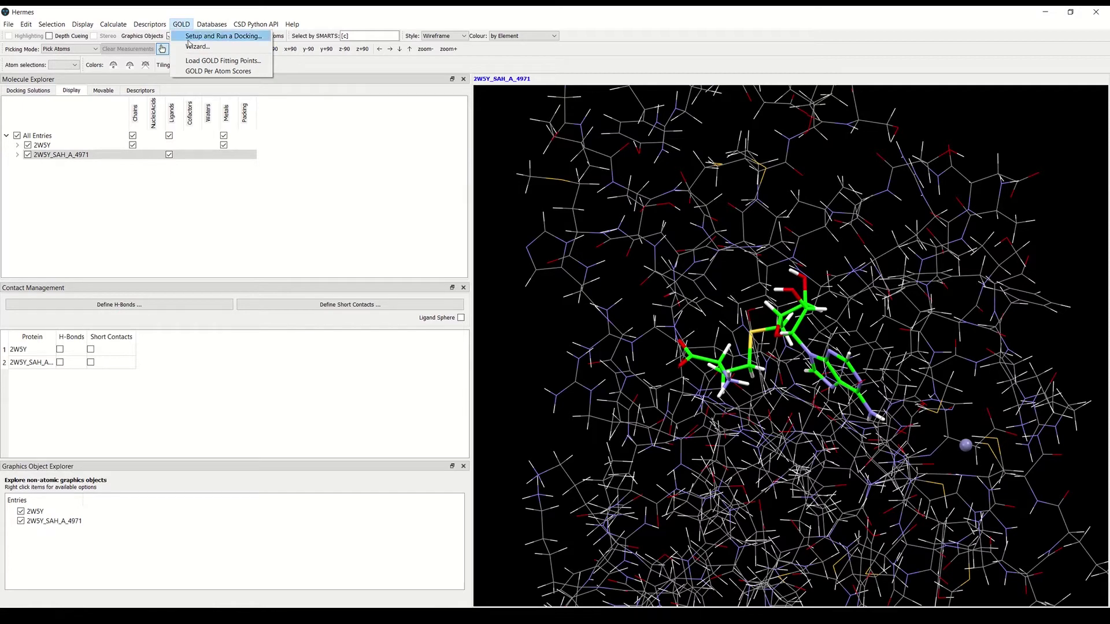
{"action": "left_click", "coordinate": [194, 46]}
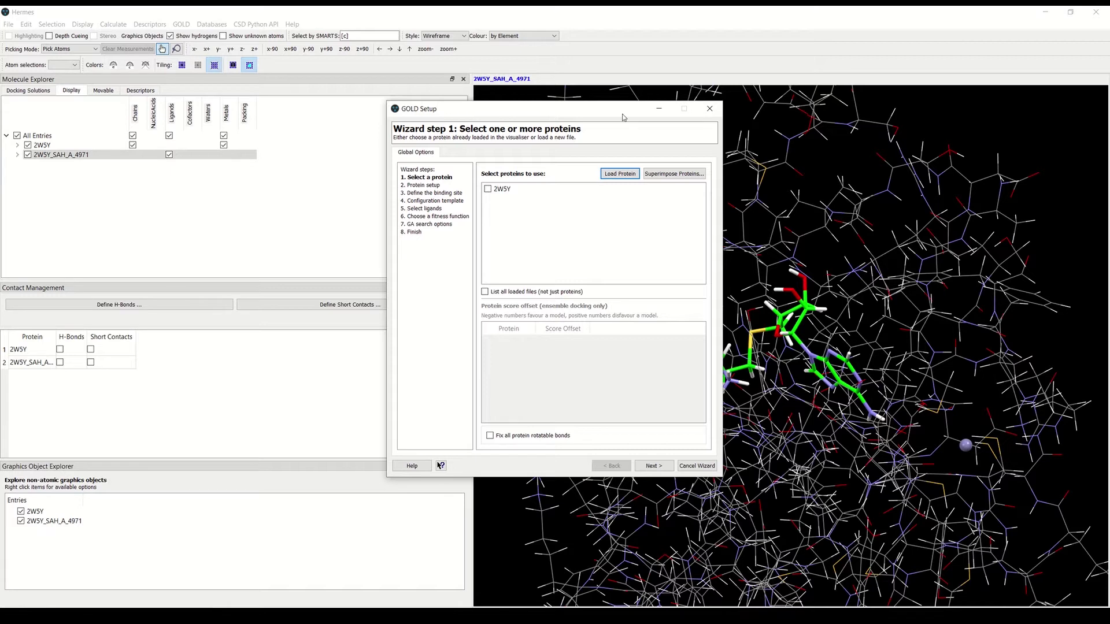
{"action": "left_click", "coordinate": [487, 190]}
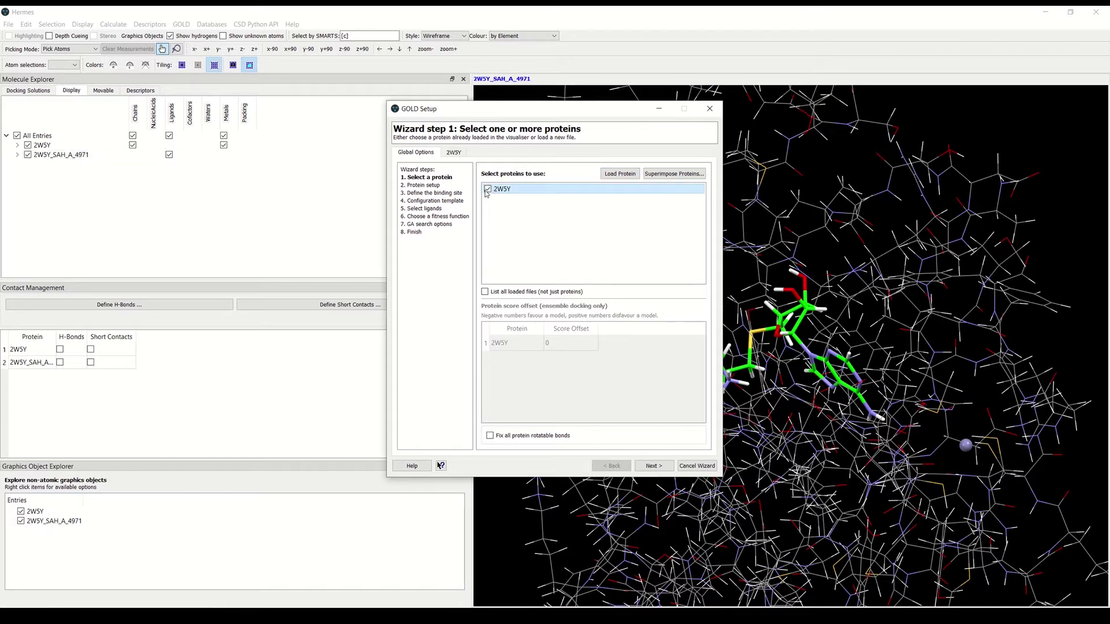
{"action": "left_click", "coordinate": [653, 466]}
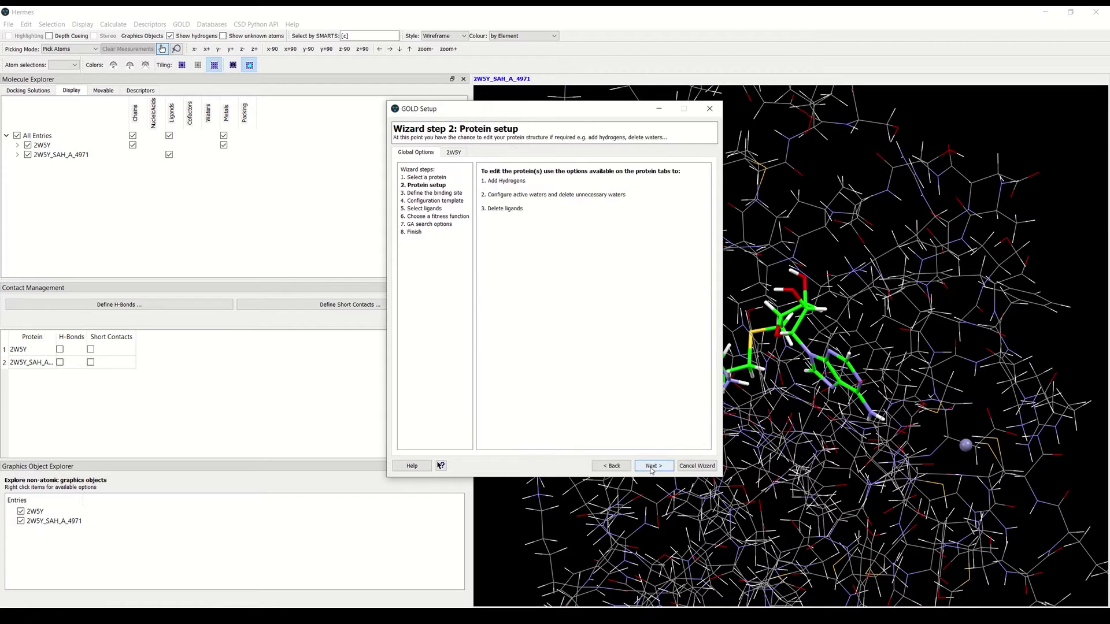
Review the 2W5Y setup options for Asn/Gln flips, waters and ligands/cofactors, and proceed to the binding site definition.
{"action": "left_click", "coordinate": [453, 153]}
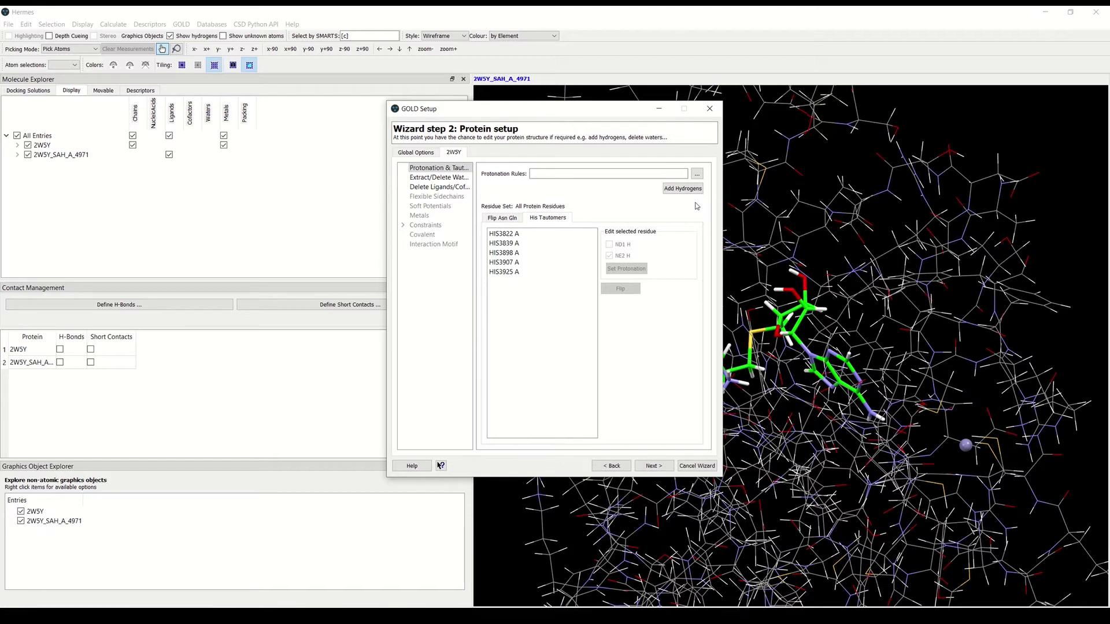
{"action": "left_click", "coordinate": [509, 221]}
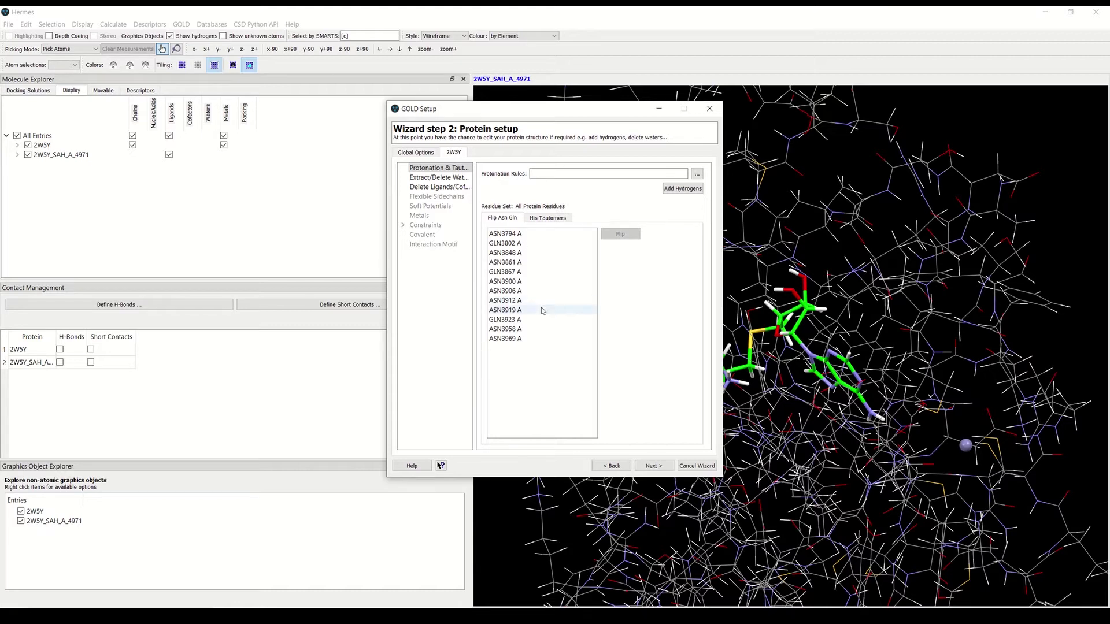
{"action": "left_click", "coordinate": [438, 178]}
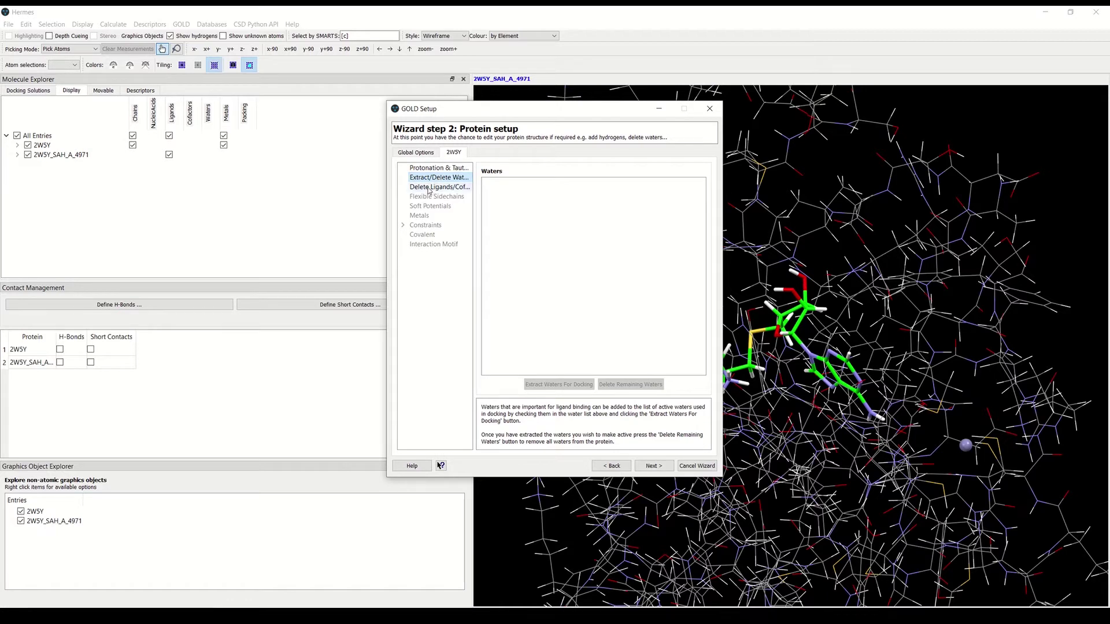
{"action": "left_click", "coordinate": [428, 188]}
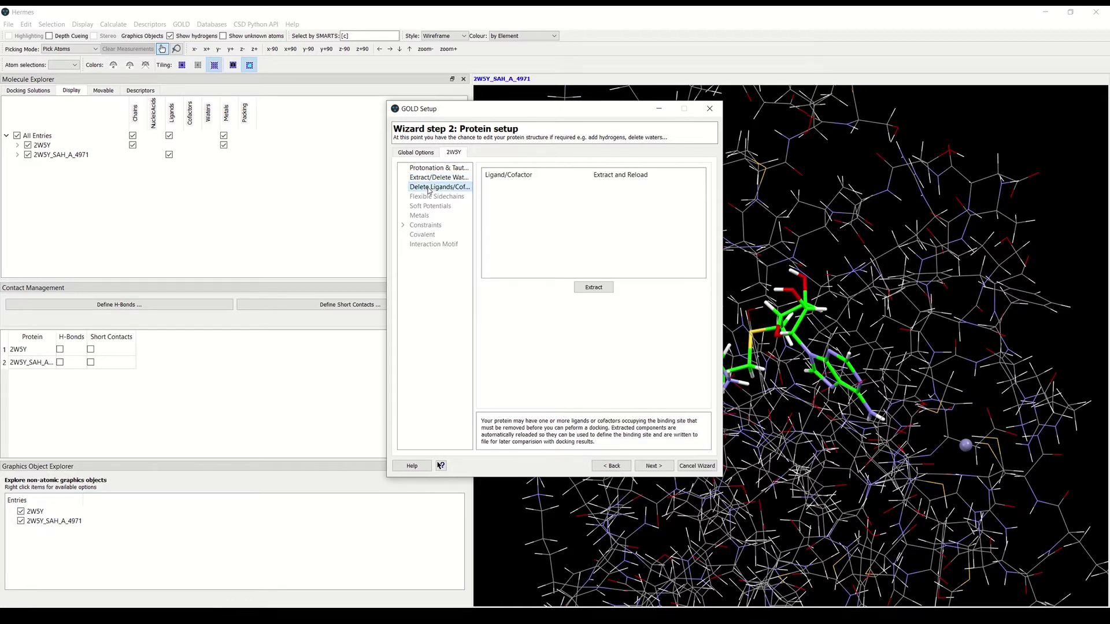
{"action": "left_click", "coordinate": [655, 467]}
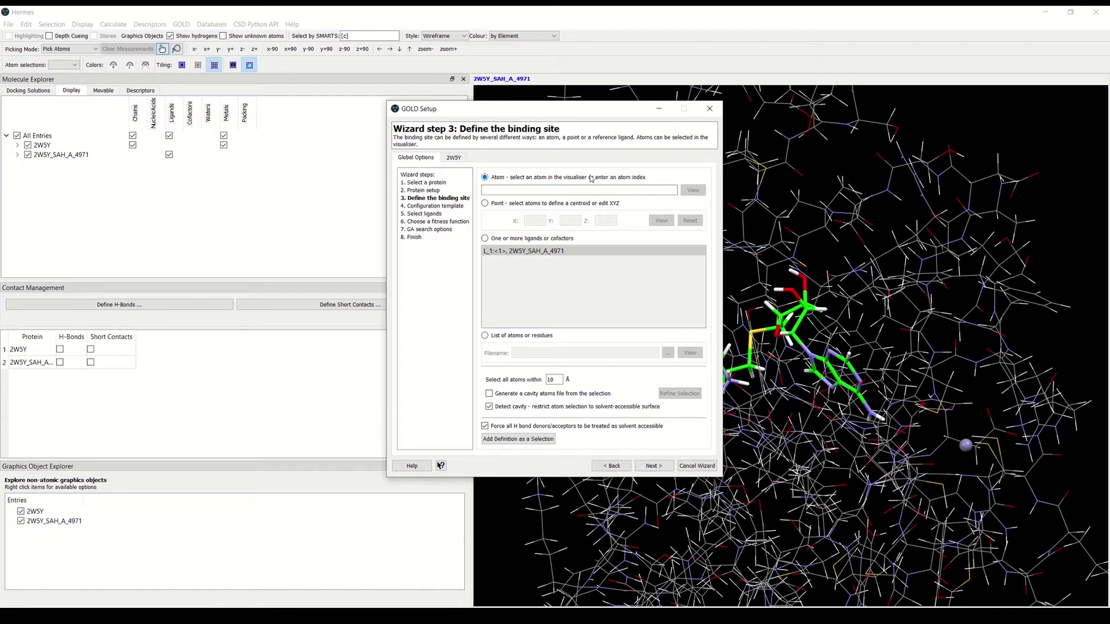
Define the binding site as atoms within 6 Å of ligand 2W5Y_SAH_A_4971, and continue without loading a configuration template.
{"action": "left_click", "coordinate": [493, 189]}
{"action": "left_click", "coordinate": [485, 238]}
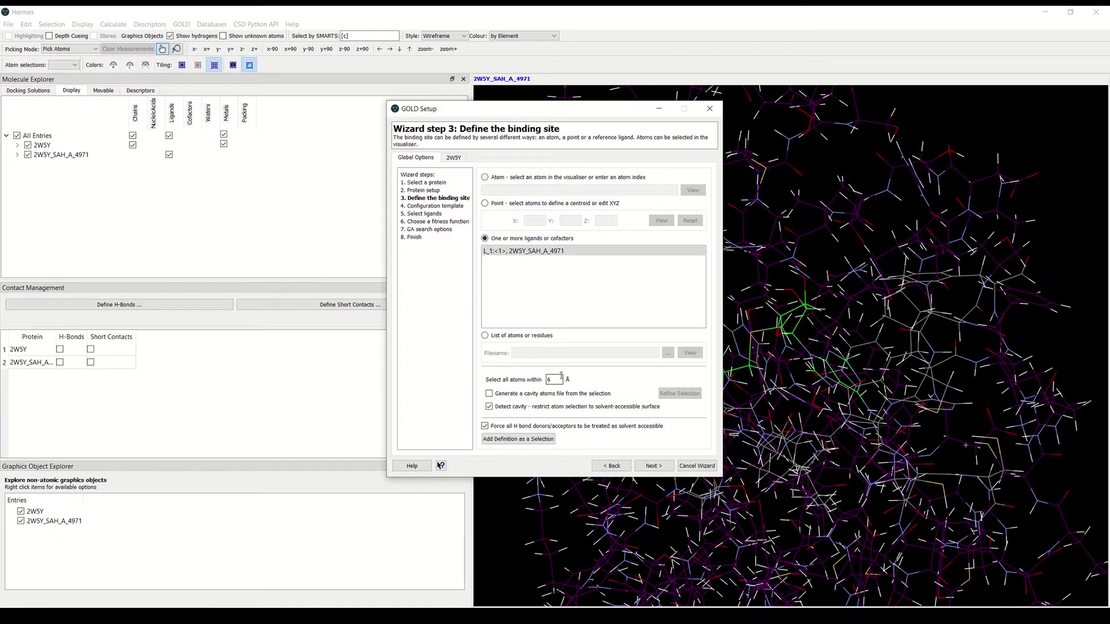
{"action": "left_click", "coordinate": [660, 468]}
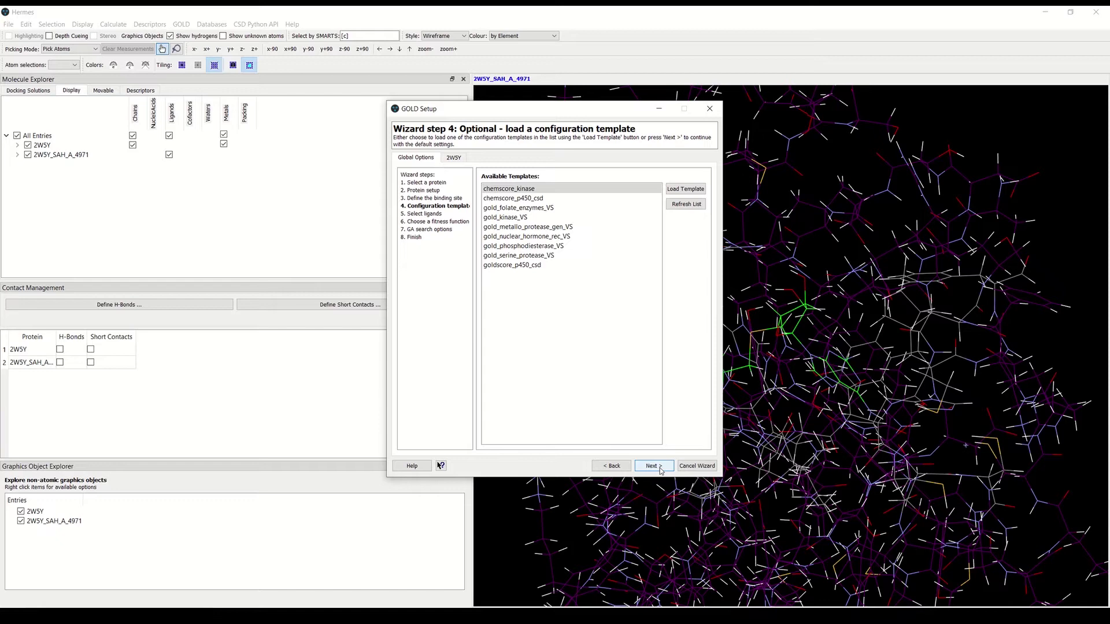
{"action": "left_click", "coordinate": [659, 469]}
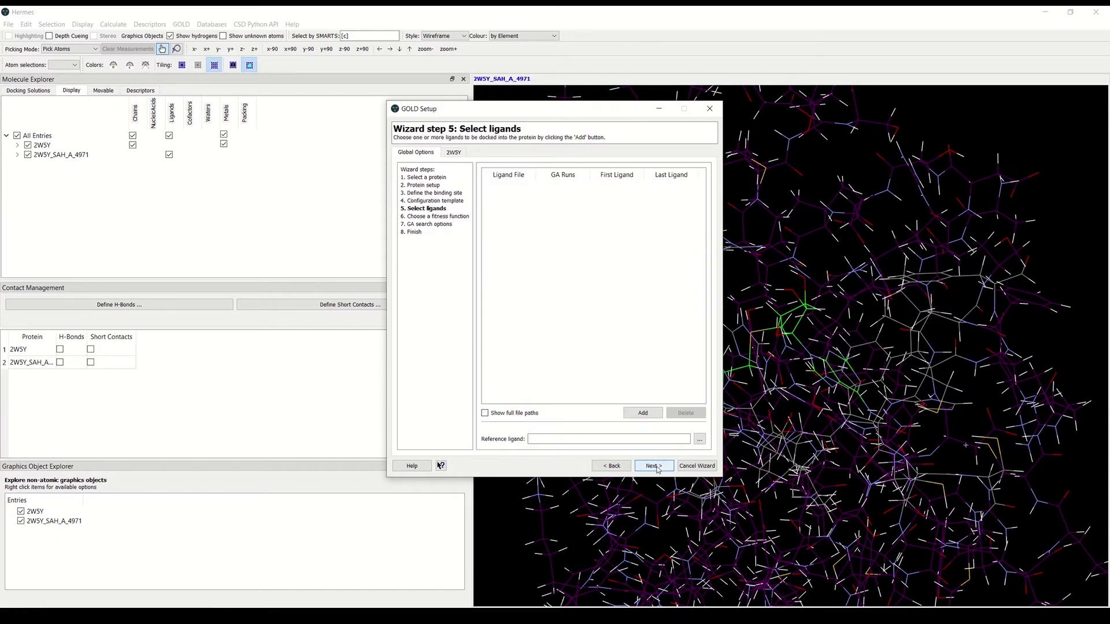
Add SAH_native.mol2 as the ligand to dock and set the same file as the reference ligand.
{"action": "left_click", "coordinate": [642, 414]}
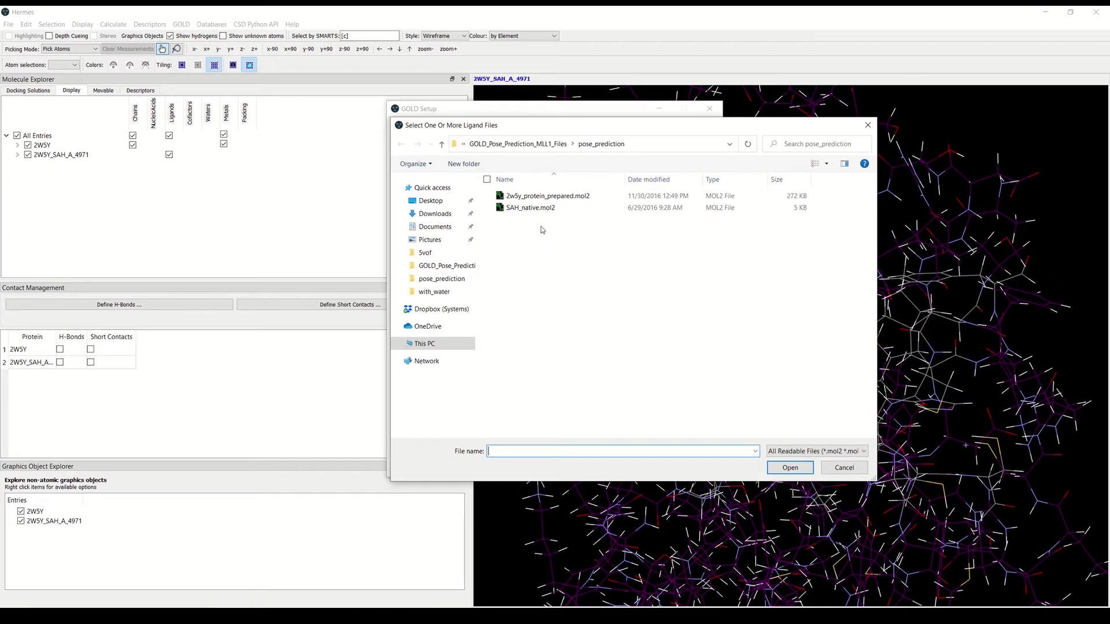
{"action": "double_click", "coordinate": [541, 208]}
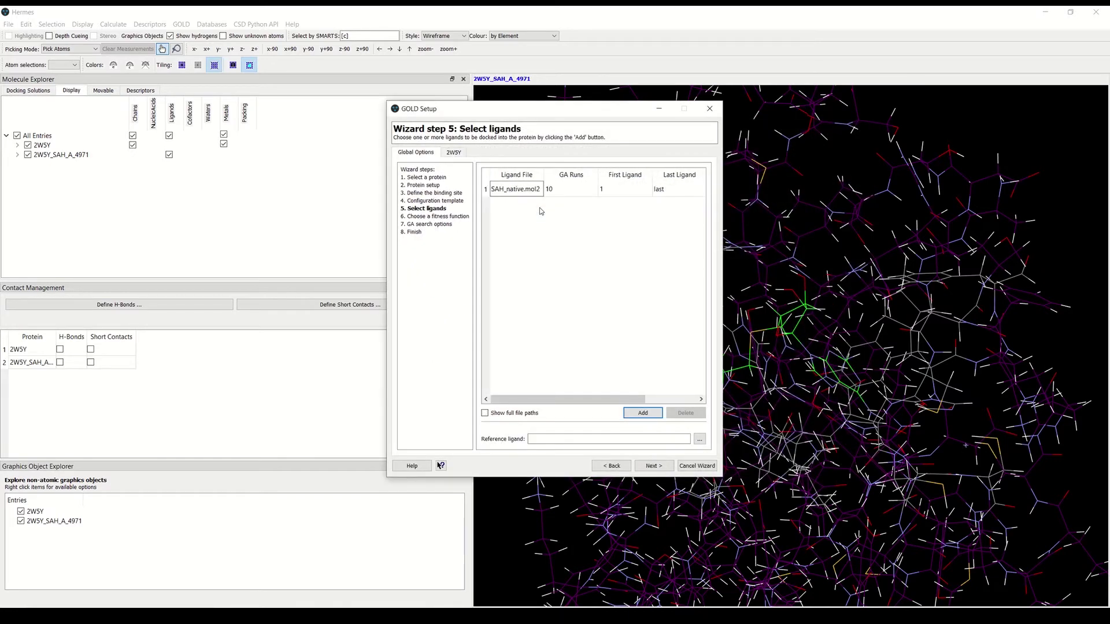
{"action": "left_click", "coordinate": [699, 439]}
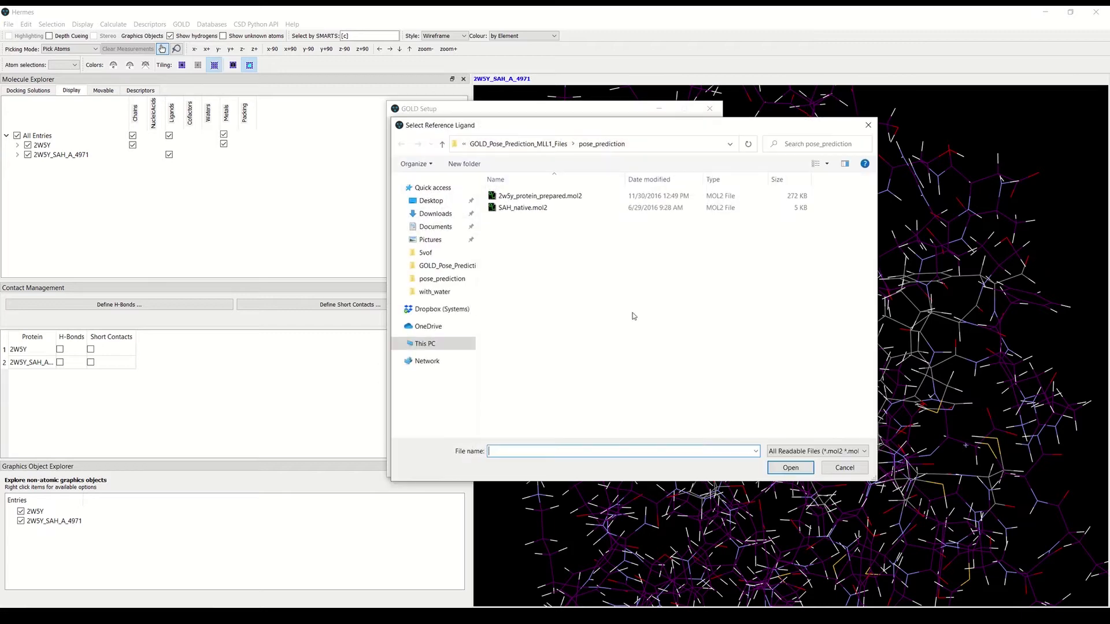
{"action": "double_click", "coordinate": [523, 210]}
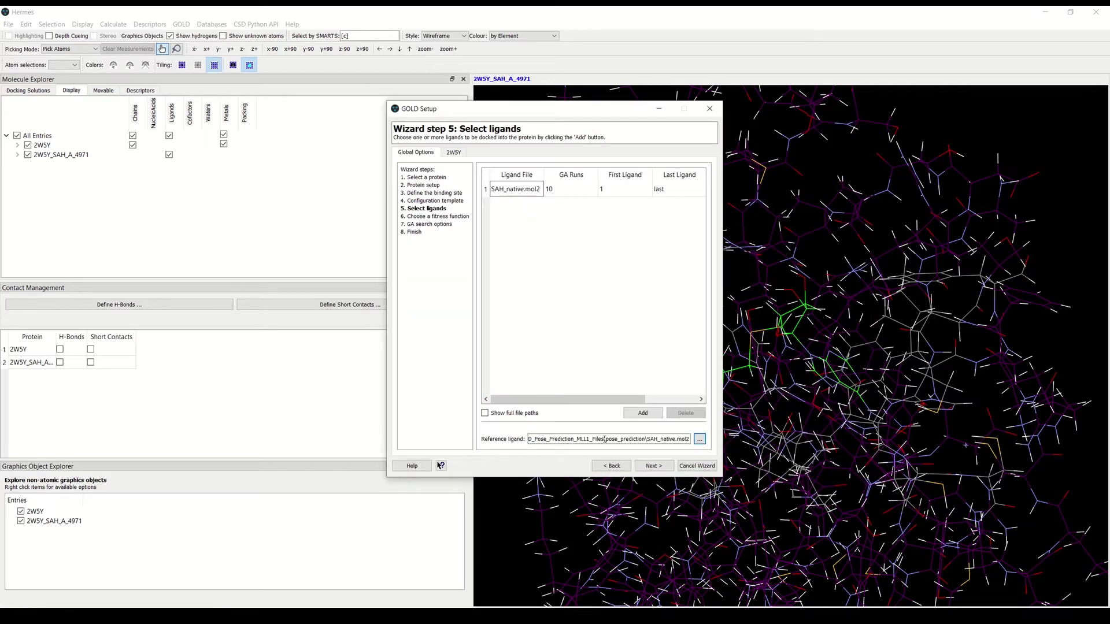
{"action": "left_click", "coordinate": [653, 468]}
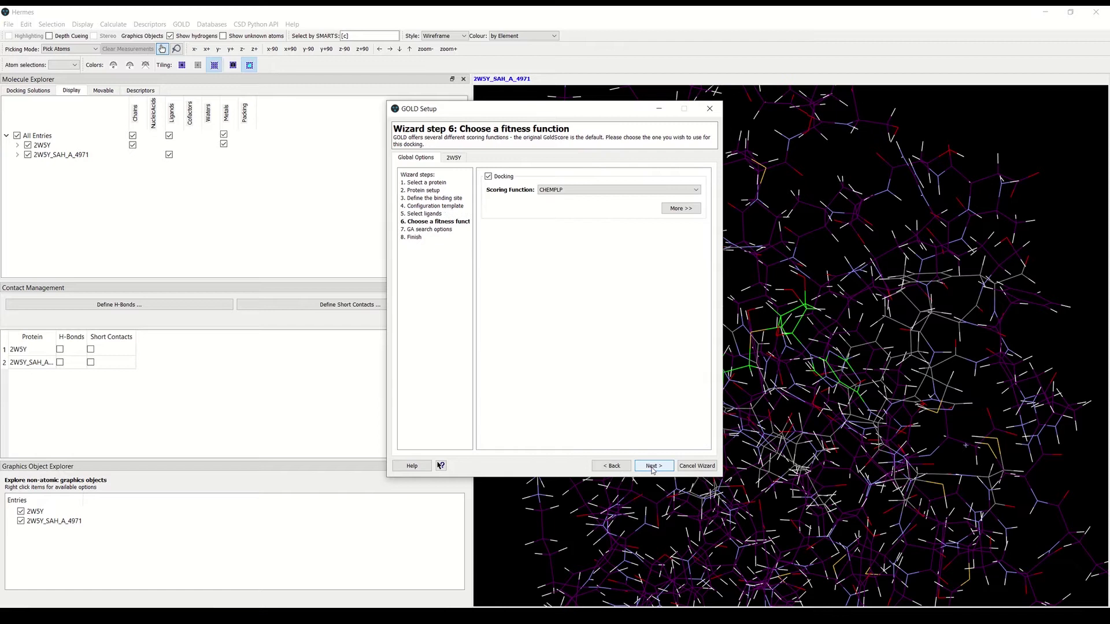
Keep CHEMPLP as the scoring function and accept the Automatic genetic algorithm search settings at 100% efficiency.
{"action": "left_click", "coordinate": [699, 194]}
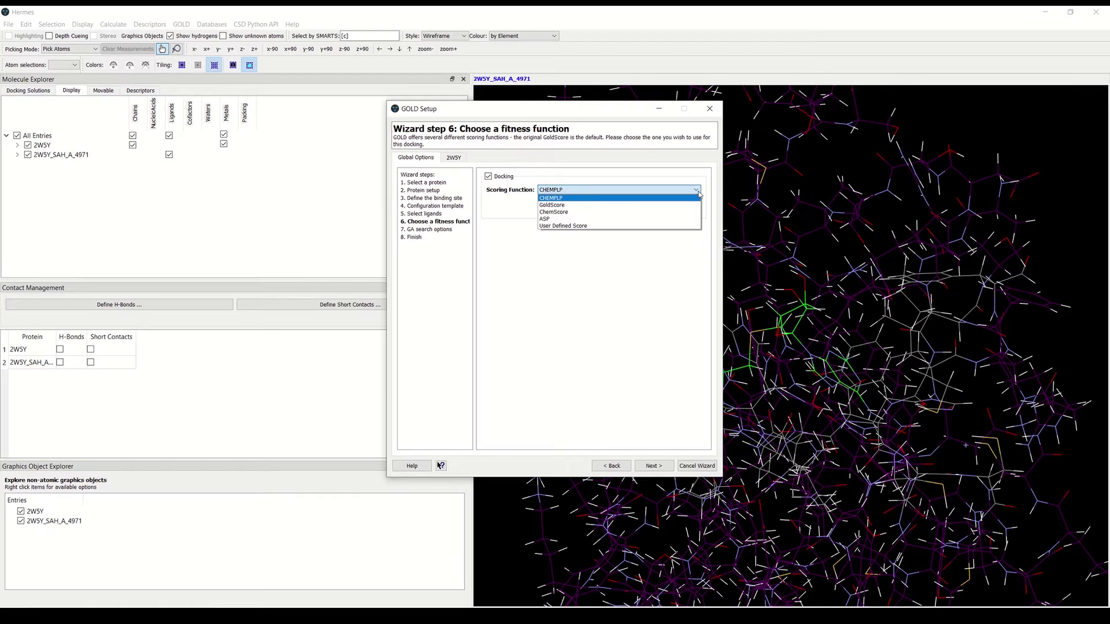
{"action": "left_click", "coordinate": [699, 194]}
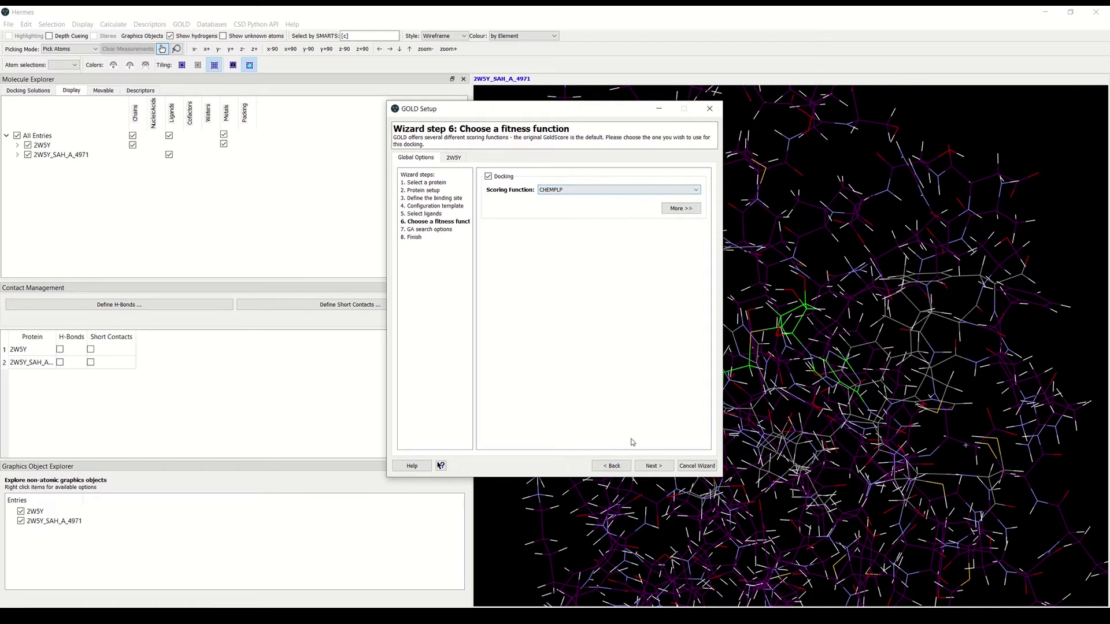
{"action": "left_click", "coordinate": [654, 466]}
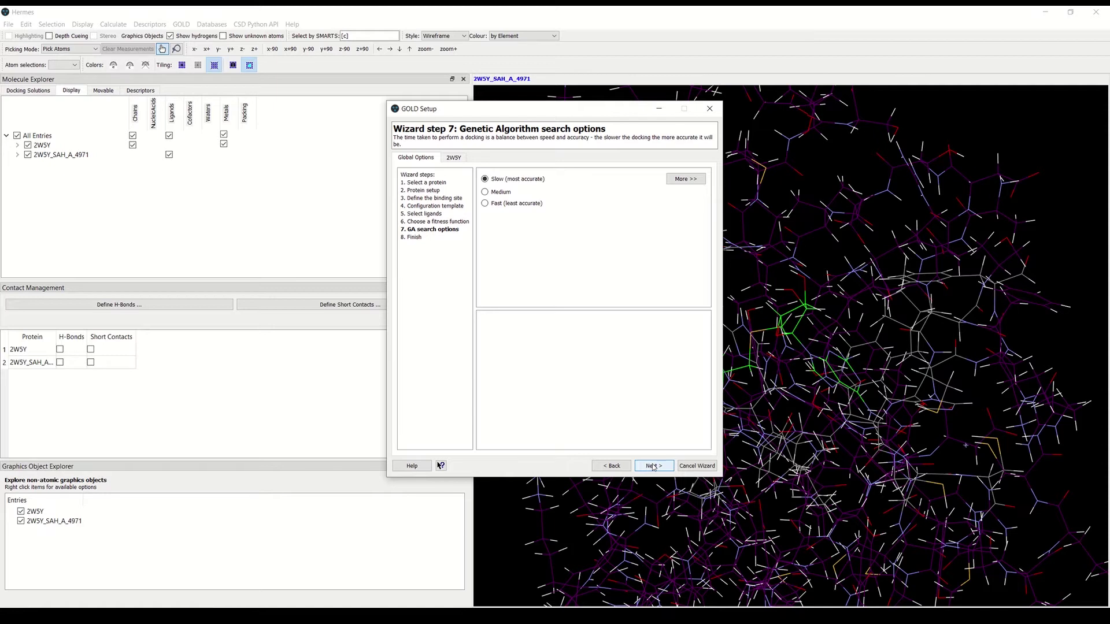
{"action": "left_click", "coordinate": [685, 179]}
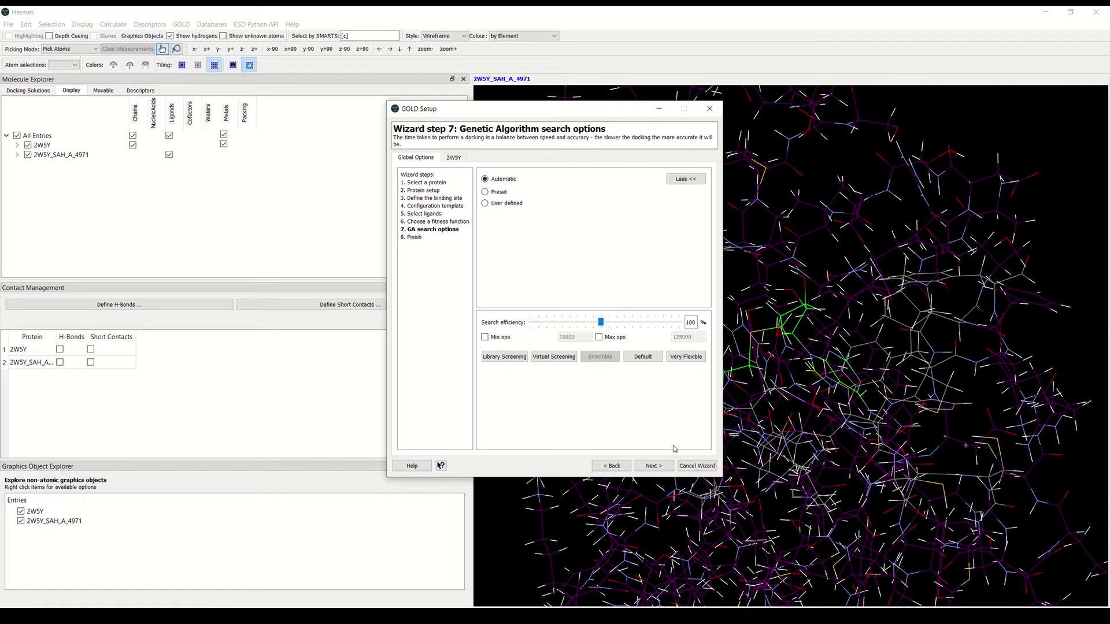
{"action": "left_click", "coordinate": [652, 467]}
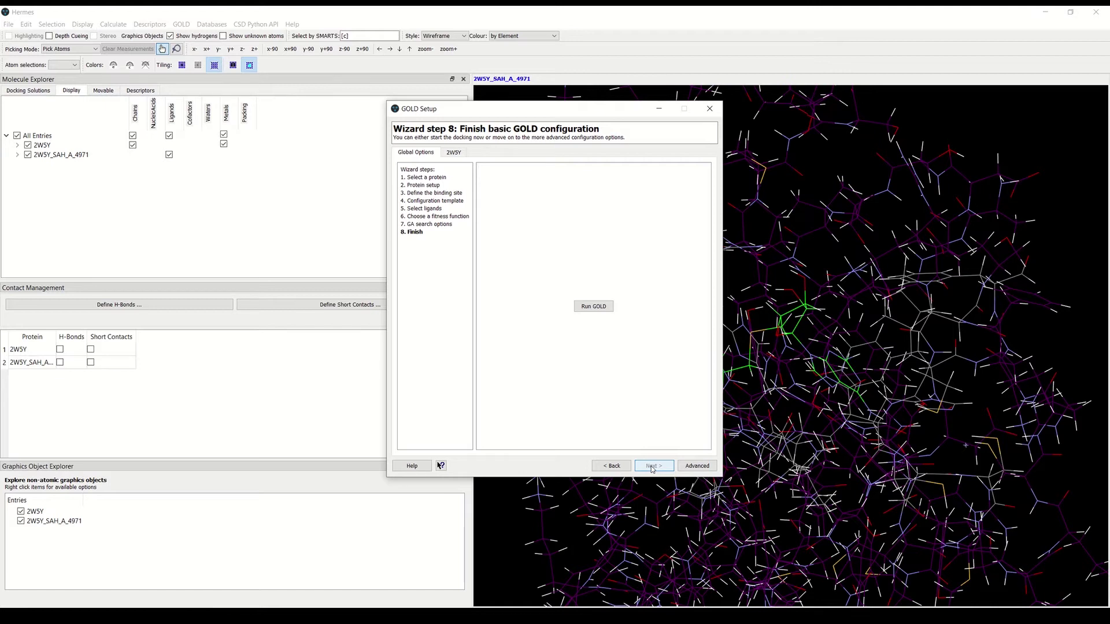
Open the advanced GOLD configuration and review the water and constraint options.
{"action": "left_click", "coordinate": [684, 466]}
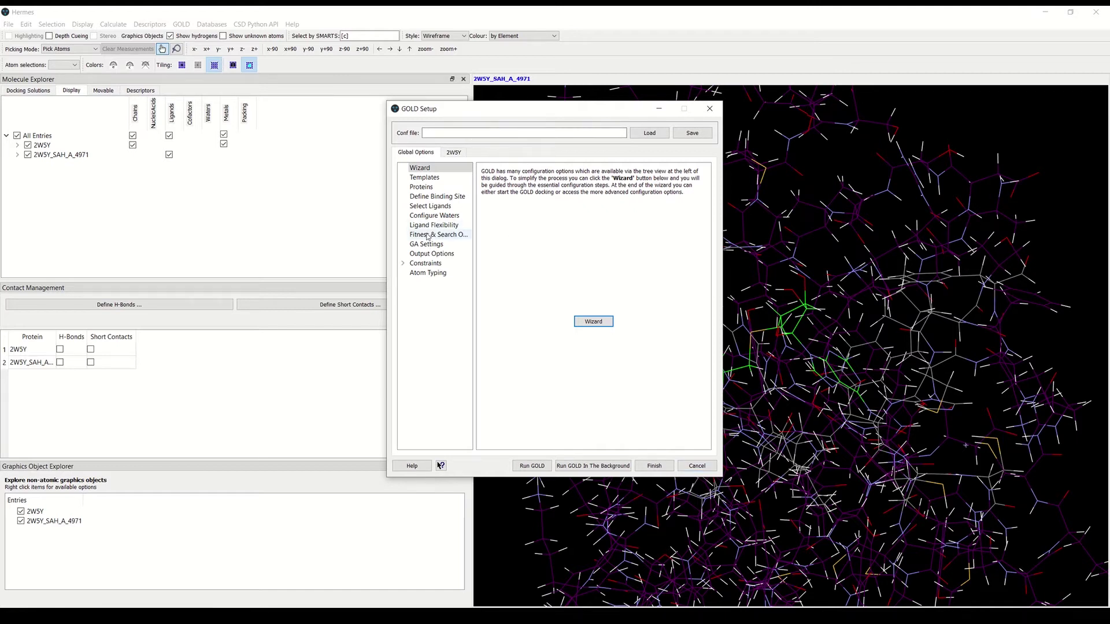
{"action": "left_click", "coordinate": [441, 217]}
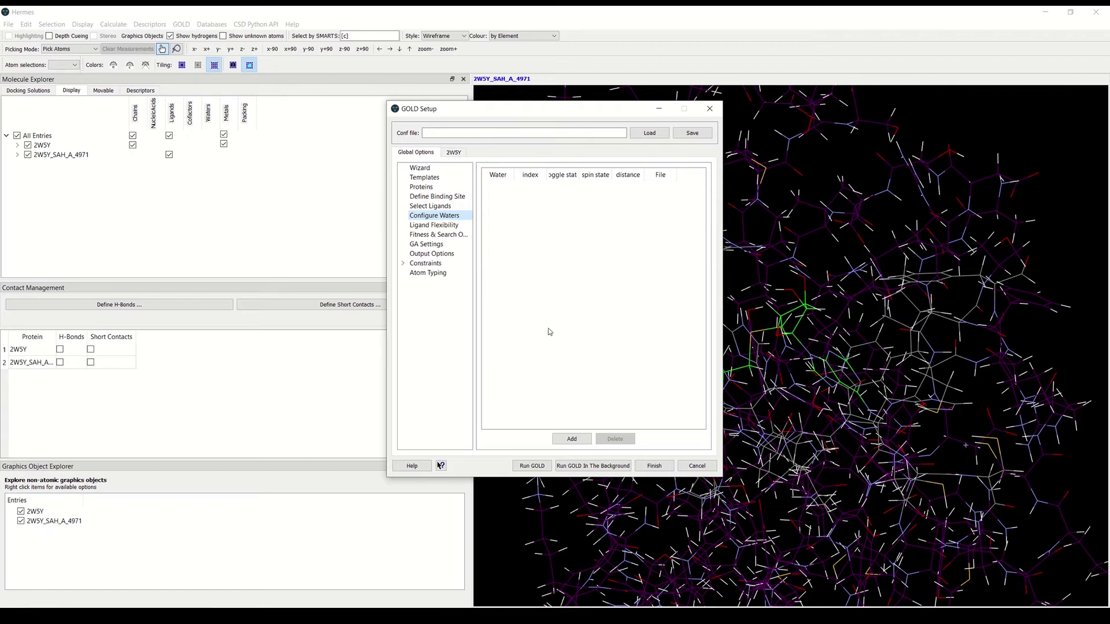
{"action": "left_click", "coordinate": [462, 273]}
{"action": "left_click", "coordinate": [448, 265]}
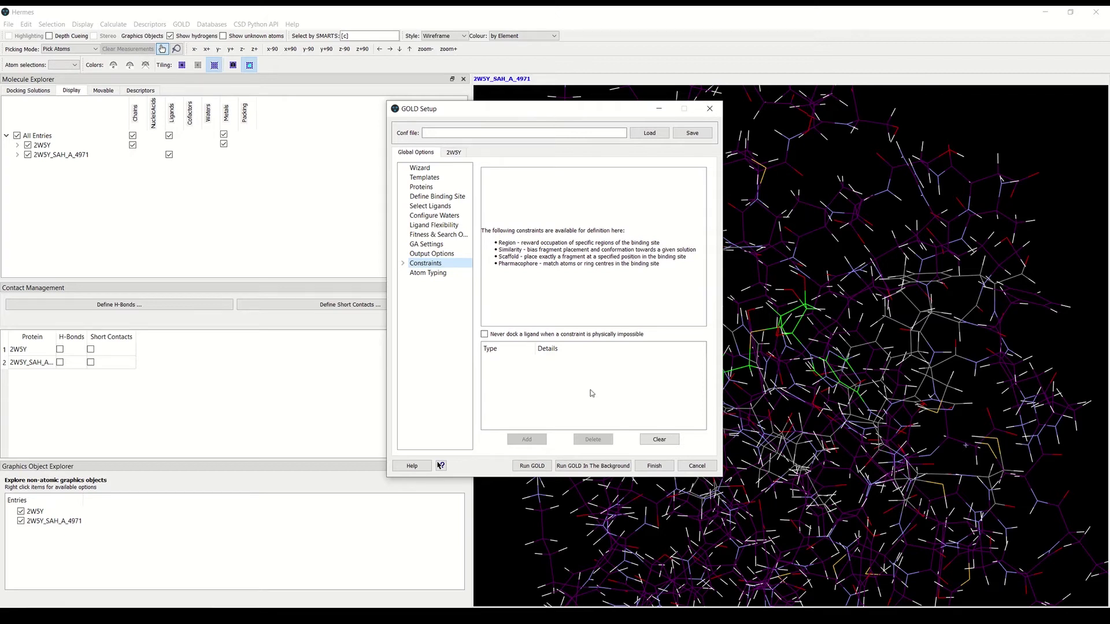
Run the GOLD docking, saving the configuration as gold.conf in the pose_prediction folder.
{"action": "left_click", "coordinate": [531, 468]}
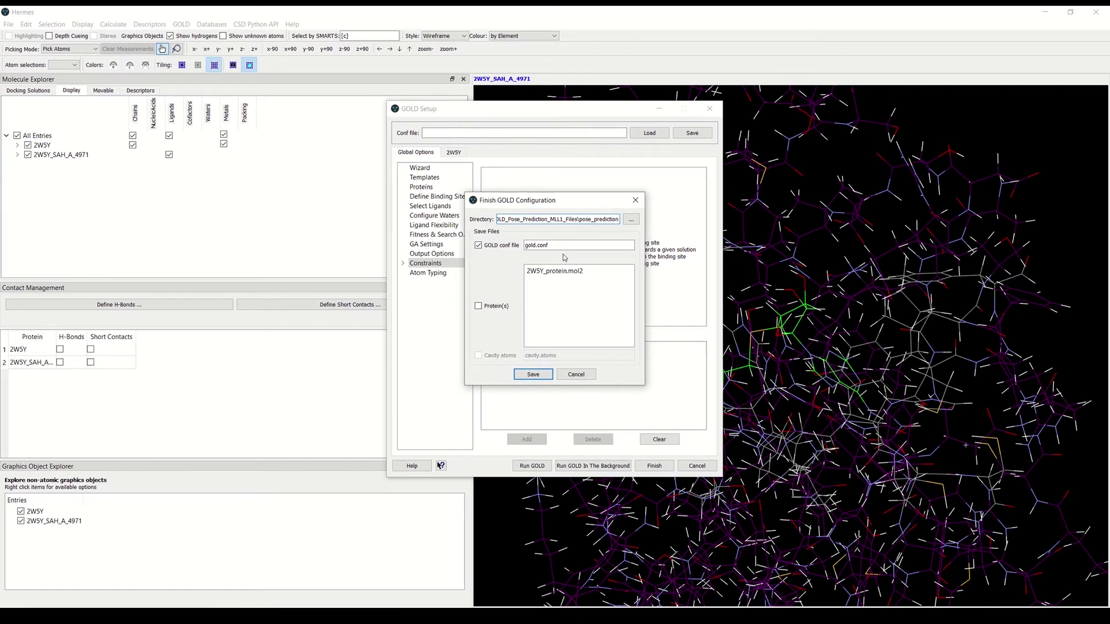
{"action": "left_click", "coordinate": [522, 376]}
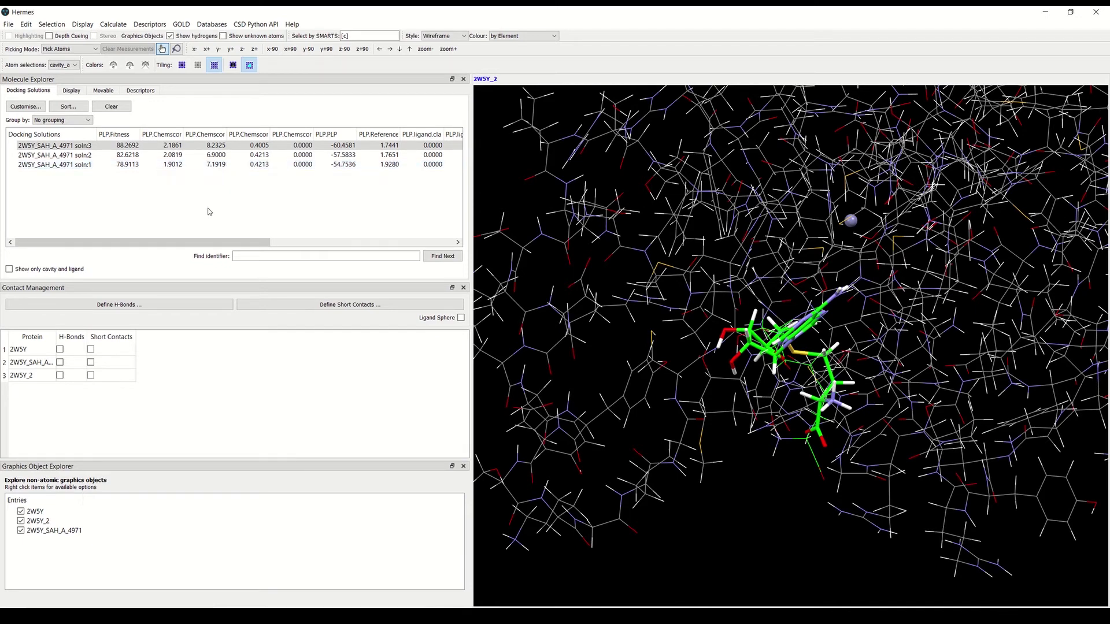
Examine the PLP score and reference RMSD columns of the docking solutions and view the second- and third-listed poses.
{"action": "left_click_drag", "start_coordinate": [187, 242], "coordinate": [374, 239]}
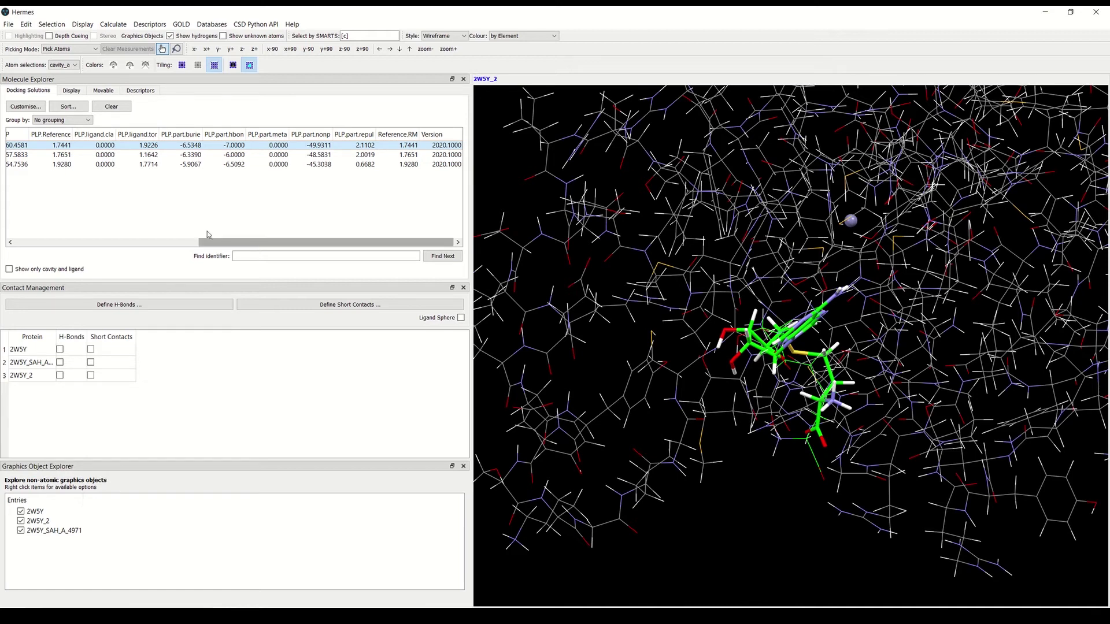
{"action": "left_click", "coordinate": [109, 156]}
{"action": "left_click", "coordinate": [106, 166]}
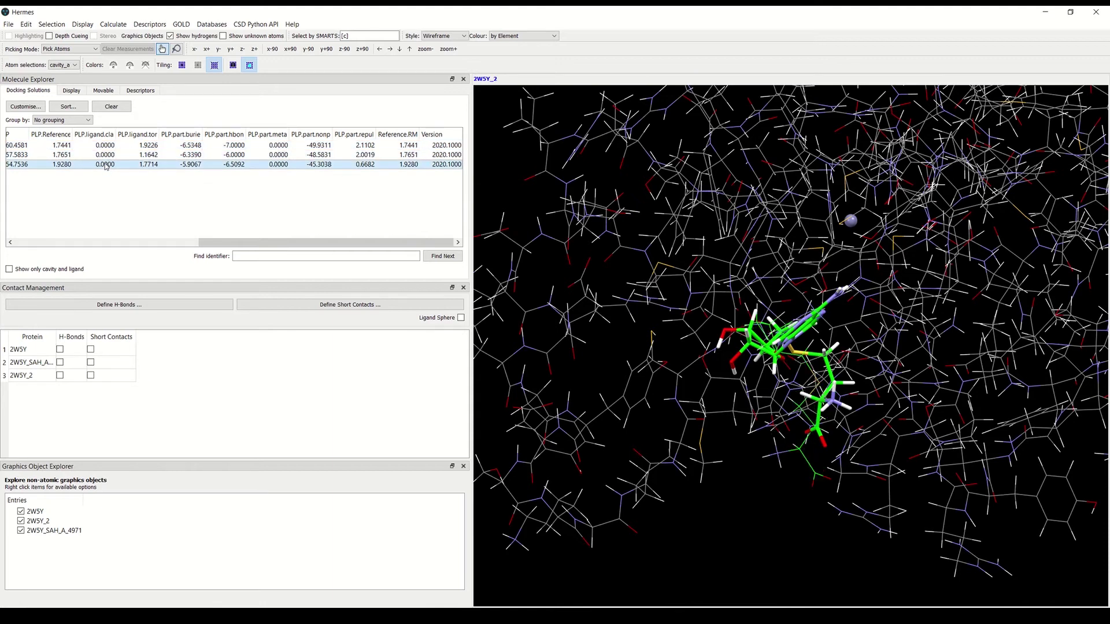
Show only the cavity and ligand, and inspect the docked pose against the native ligand from another angle.
{"action": "left_click", "coordinate": [9, 269]}
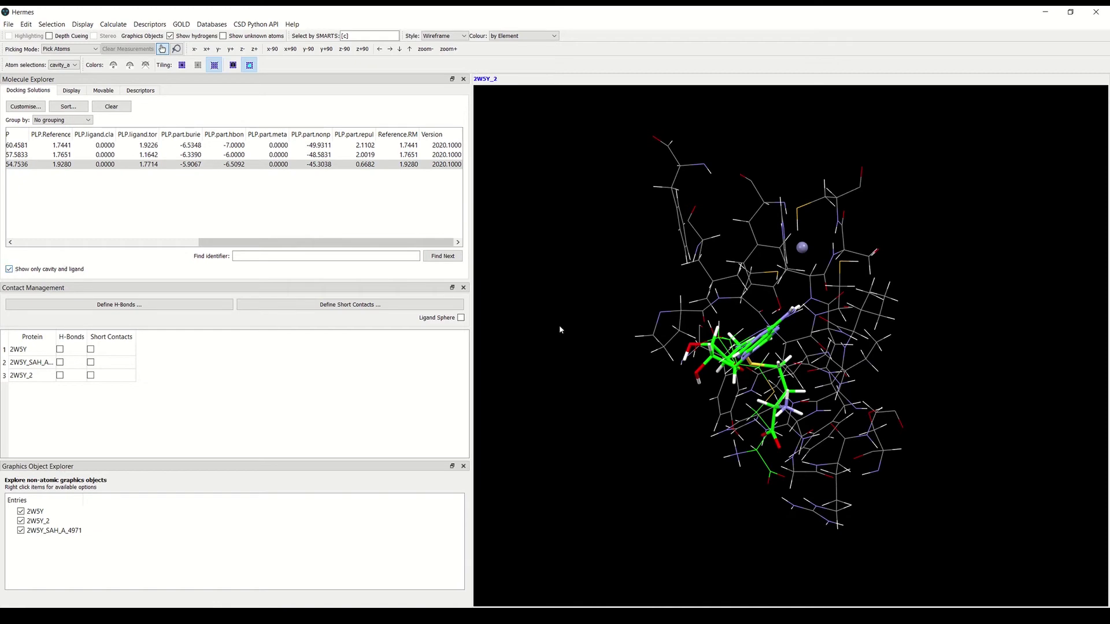
{"action": "left_click_drag", "start_coordinate": [560, 330], "coordinate": [815, 201]}
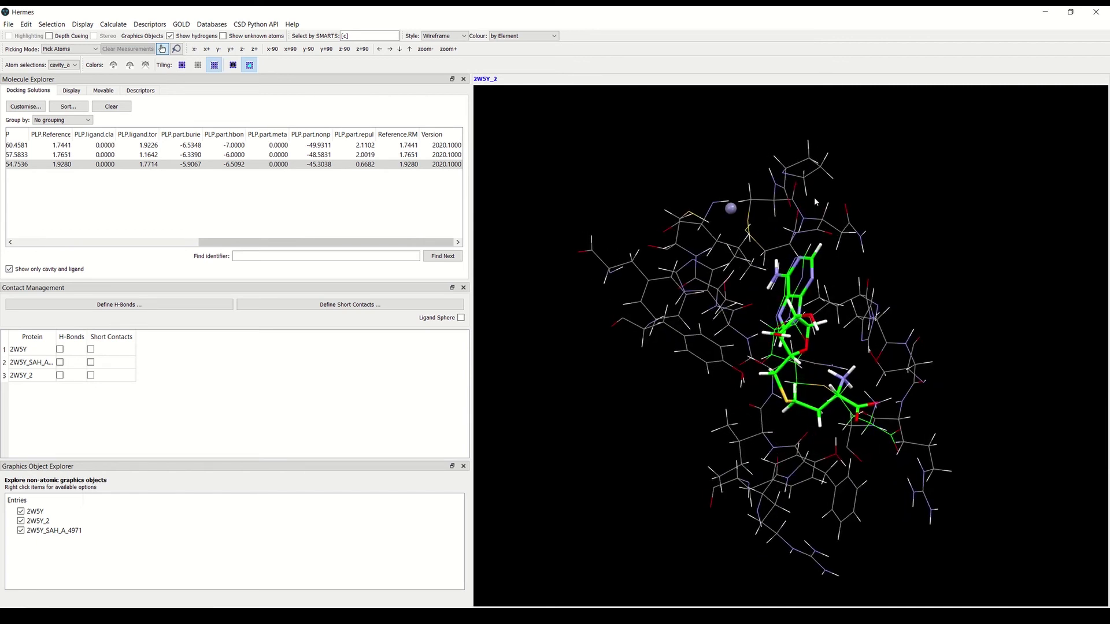